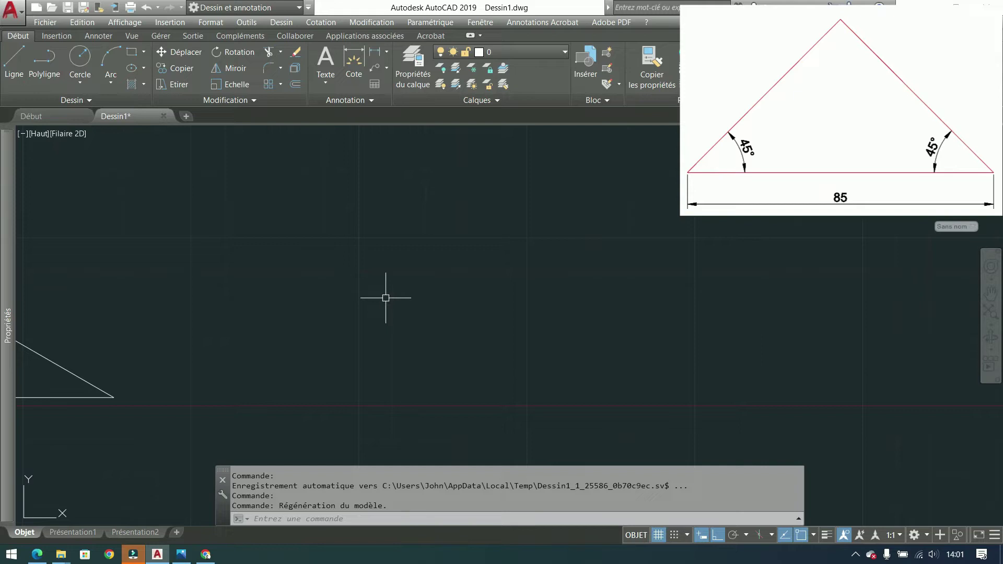
Step: Draw a horizontal base line 85 units long in the empty area beside the existing triangle
left_click(19, 78)
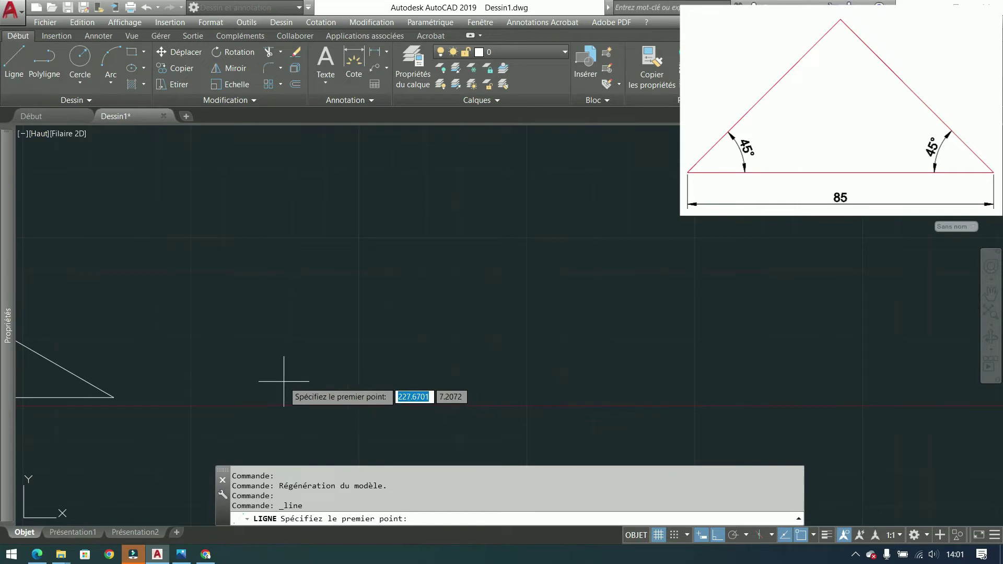
left_click(216, 385)
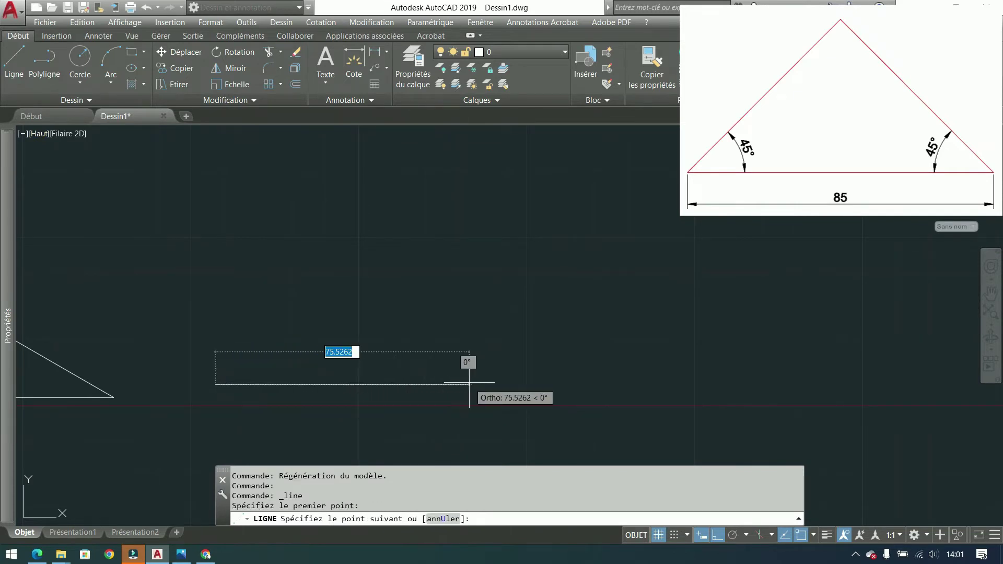
type("85")
key("Return")
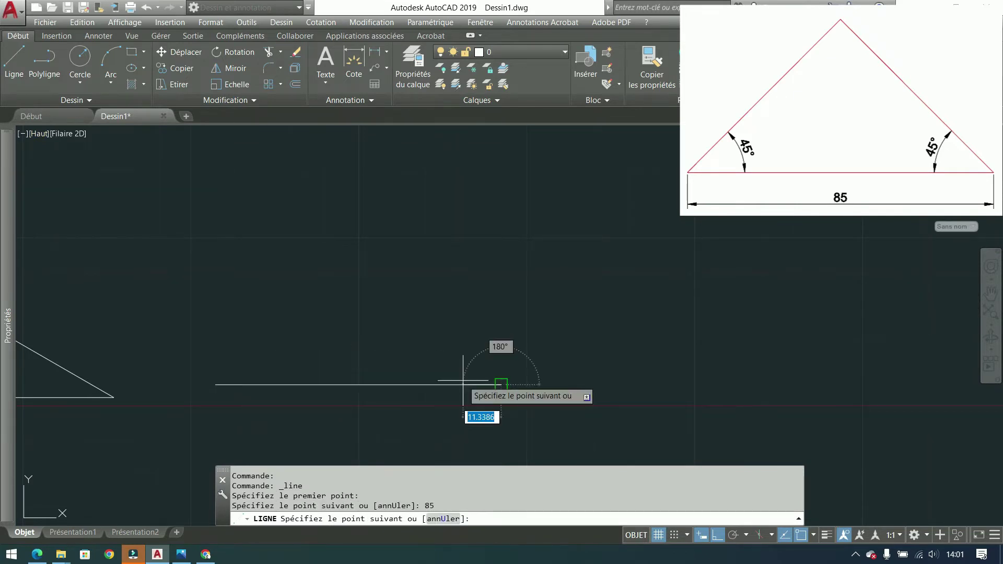
key("Return")
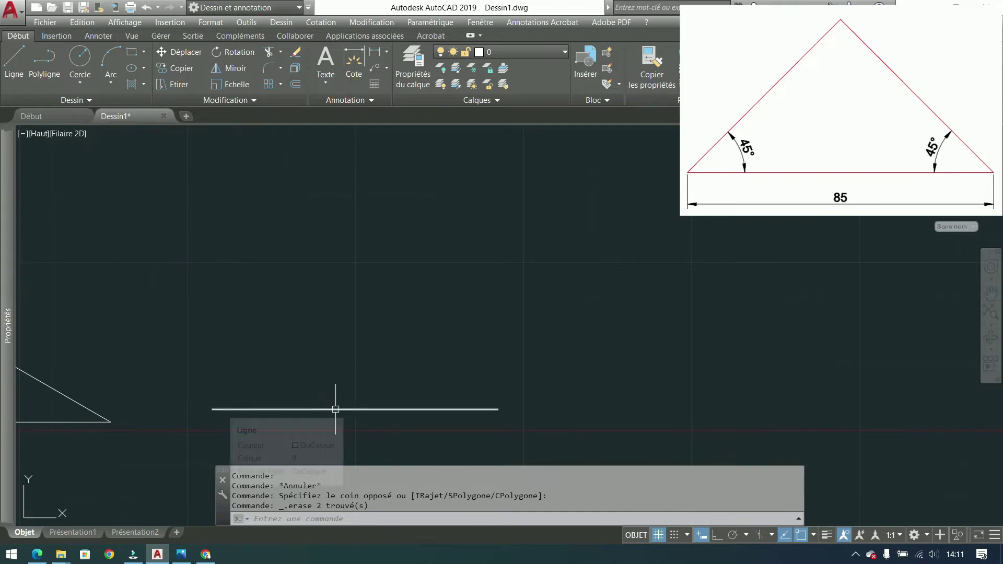
Step: With Ortho mode on, draw a vertical line upward from the left endpoint of the base line
left_click(14, 66)
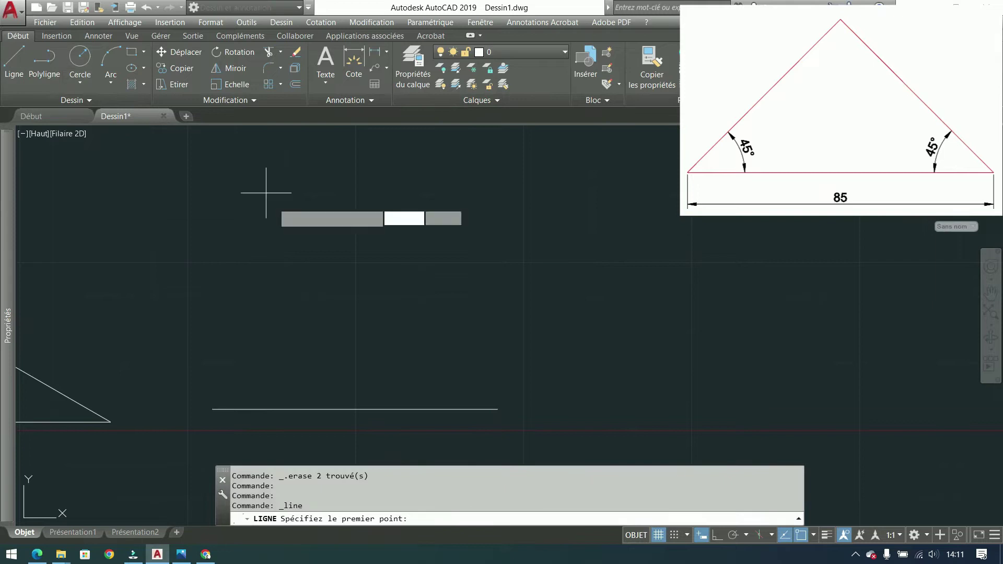
left_click(212, 409)
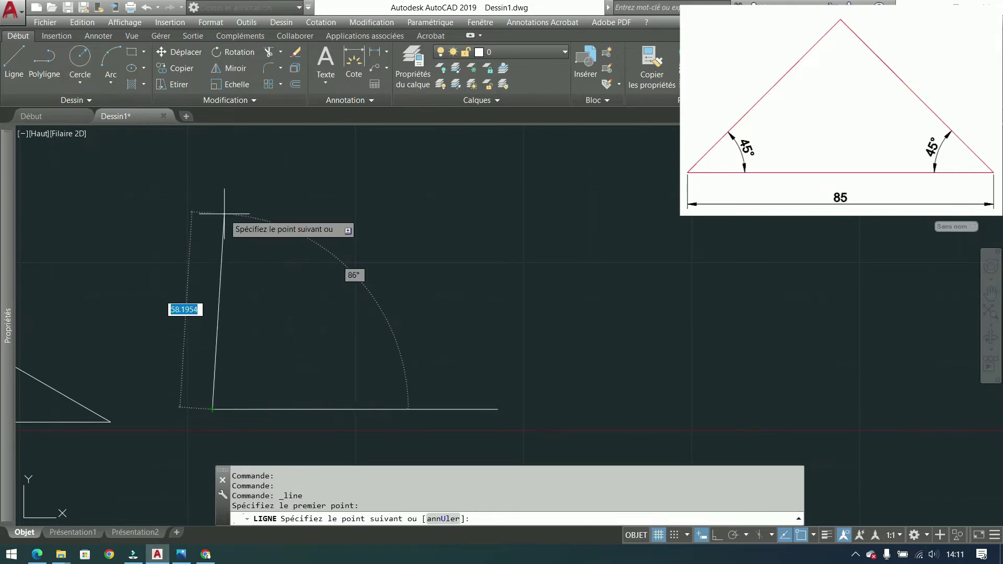
key("F8")
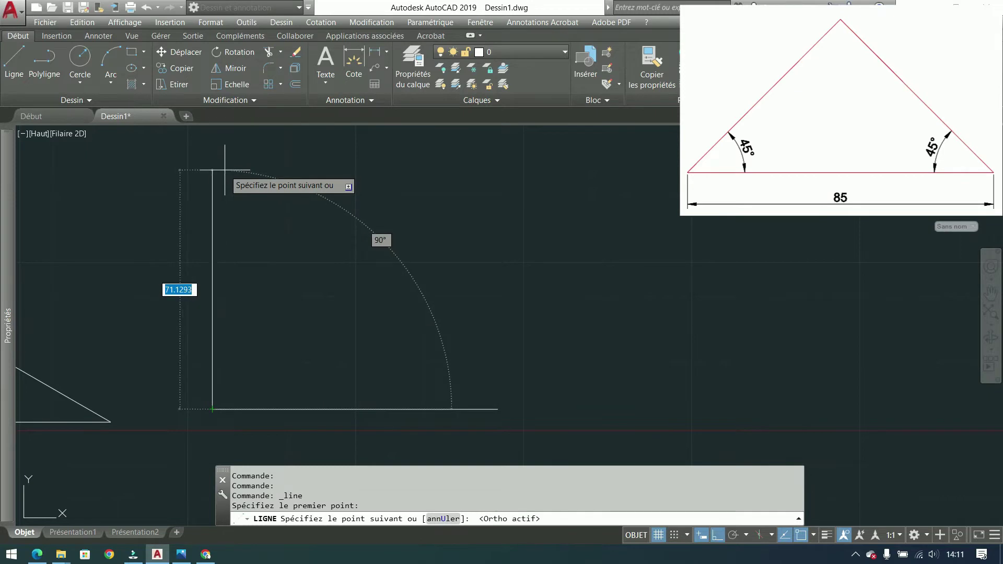
left_click(222, 136)
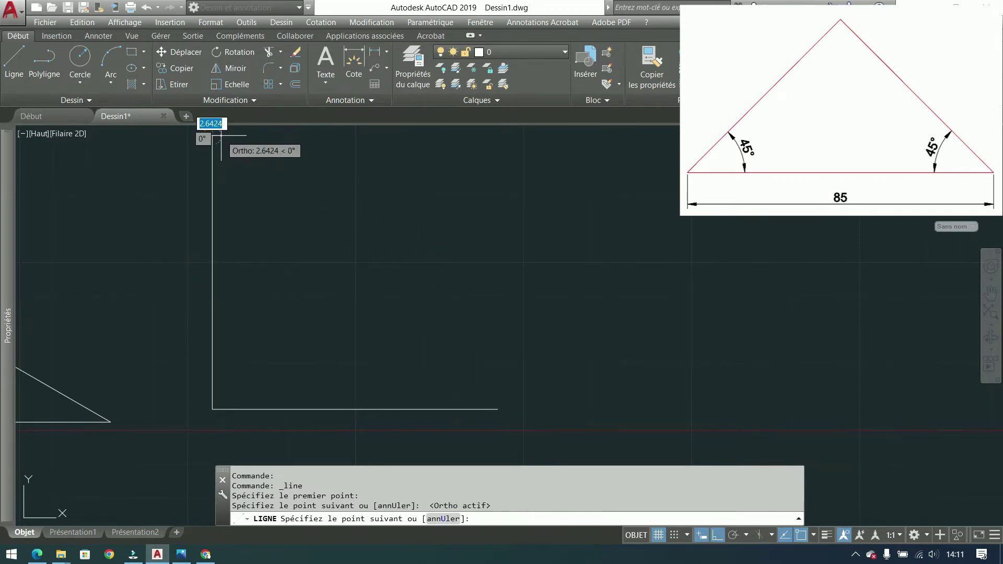
key("Return")
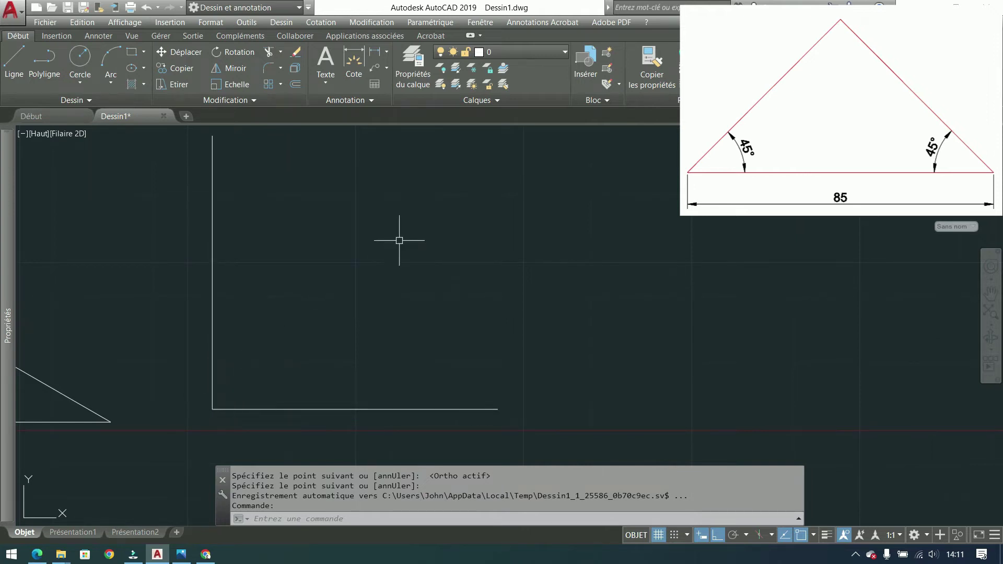
Step: Try rotating the vertical line by 45° about the base line's left endpoint, and undo the rotation
left_click(269, 281)
left_click(139, 325)
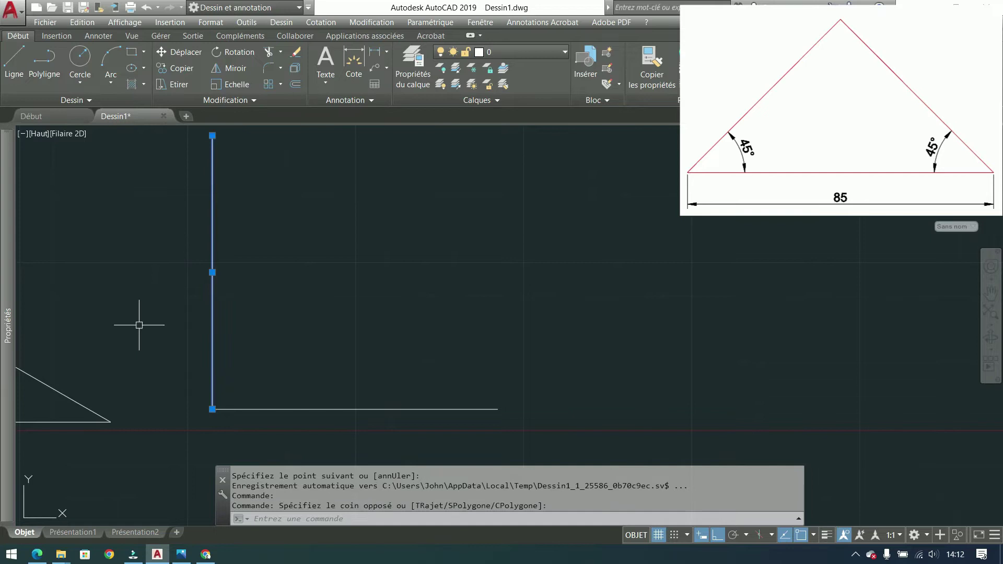
left_click(230, 52)
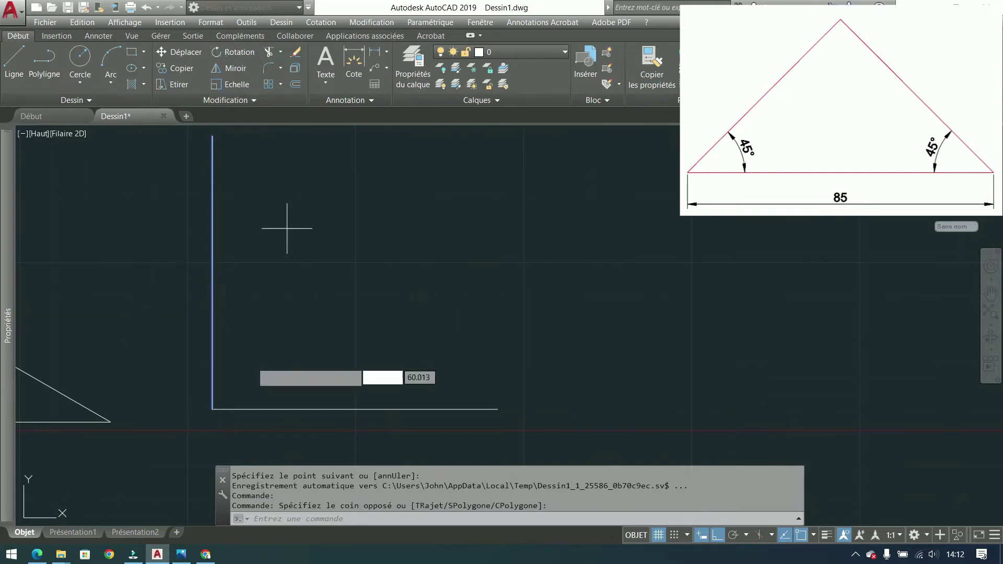
left_click(212, 409)
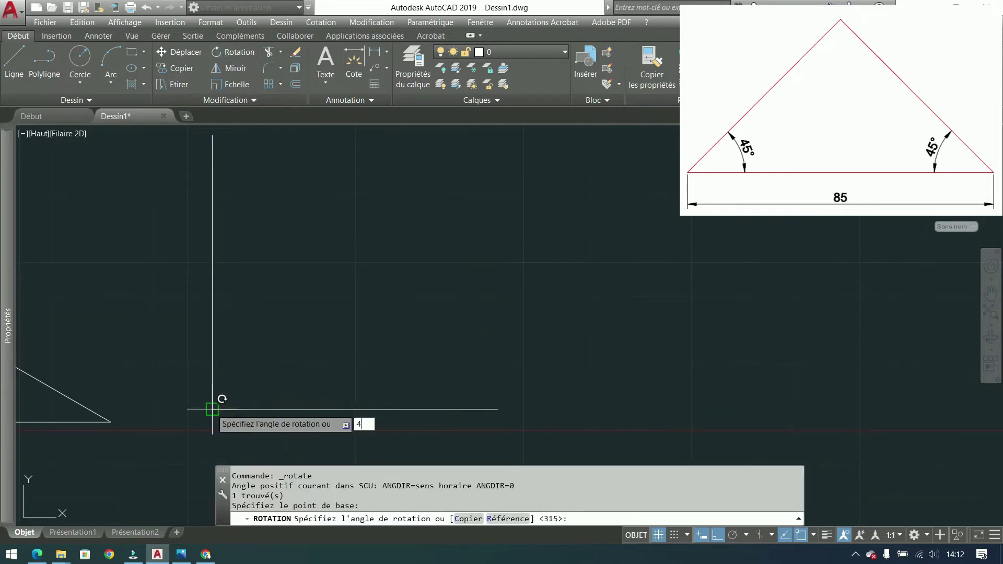
type("45")
key("Return")
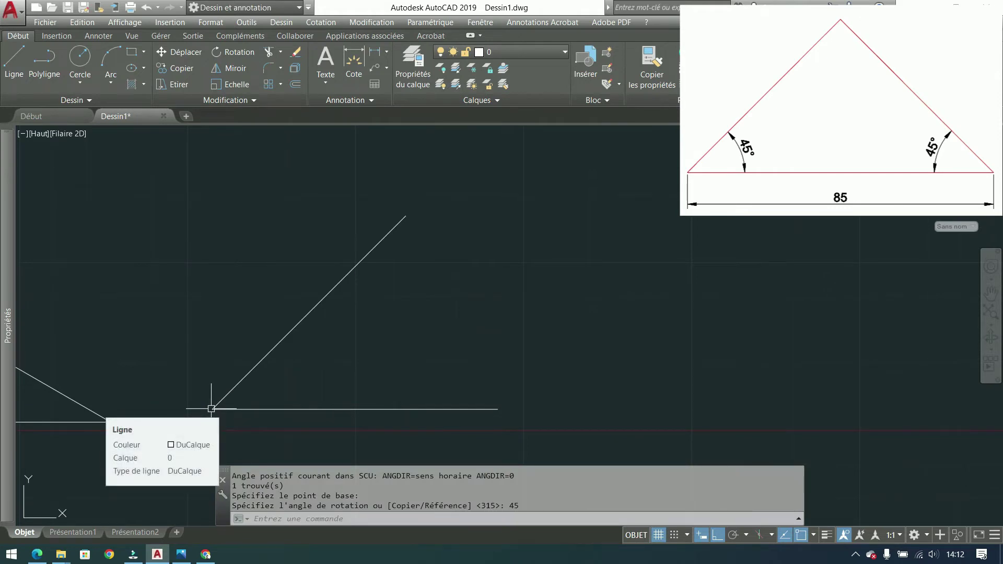
key("ctrl+z")
Step: Rotate the vertical line by 45° about its lower endpoint at the base line's left end
left_click(212, 303)
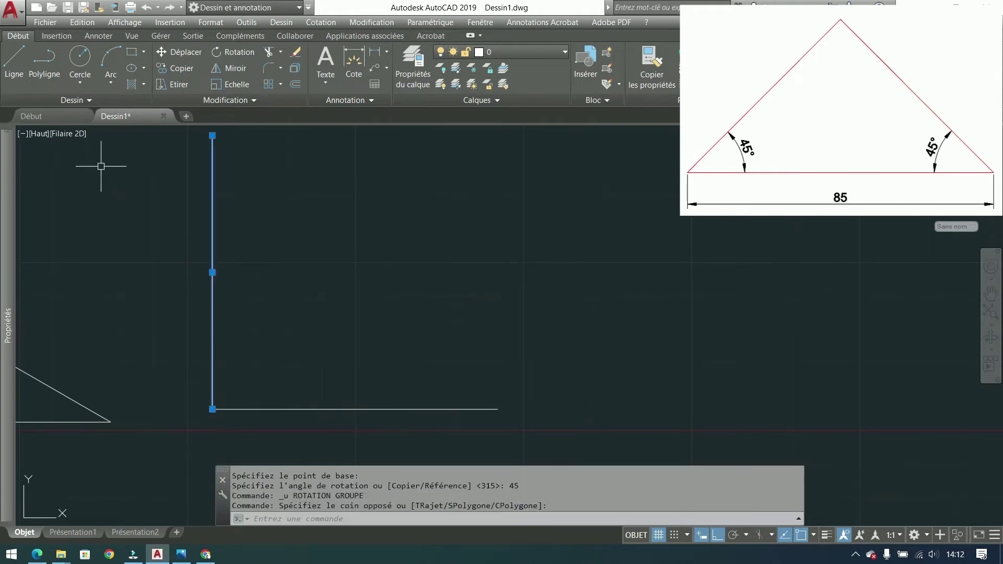
left_click(221, 51)
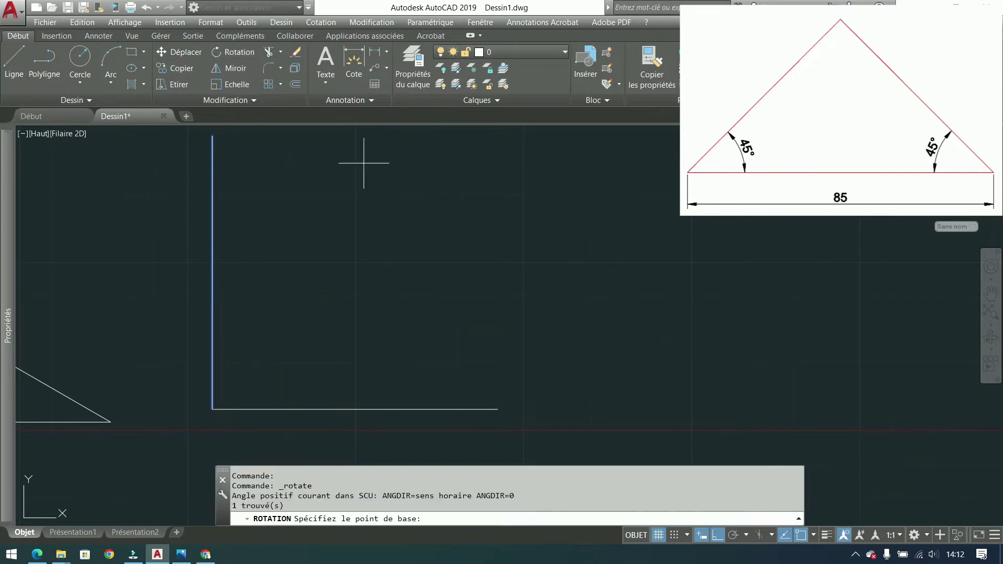
left_click(213, 409)
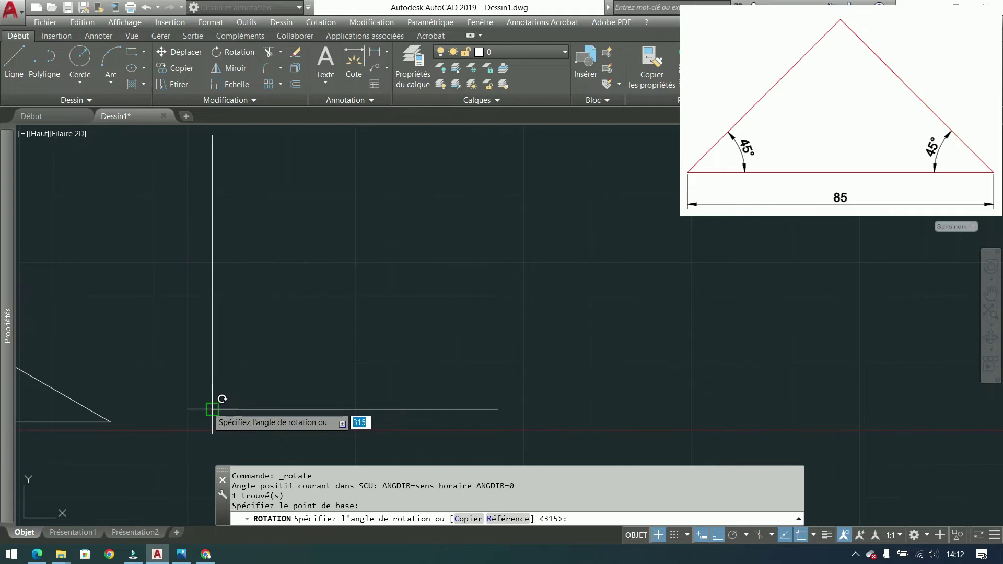
key("Return")
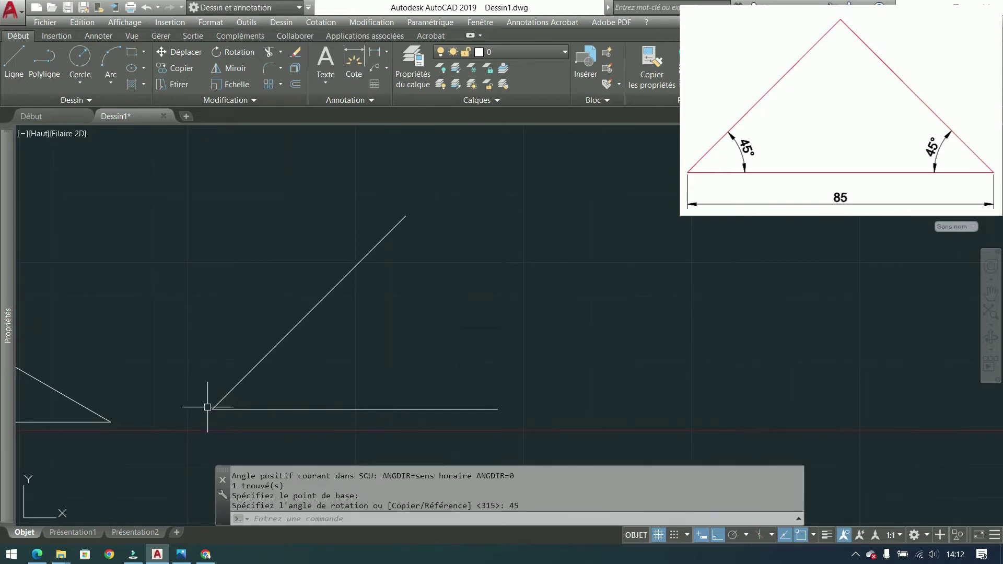
Step: Draw a horizontal line over the base, from its right endpoint leftward to beyond its left endpoint
left_click(16, 64)
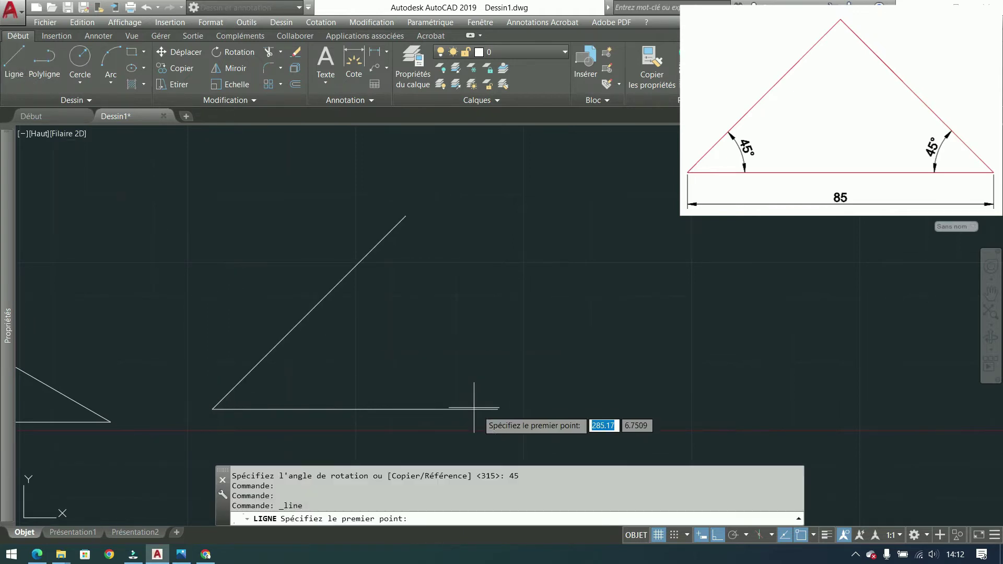
left_click(498, 409)
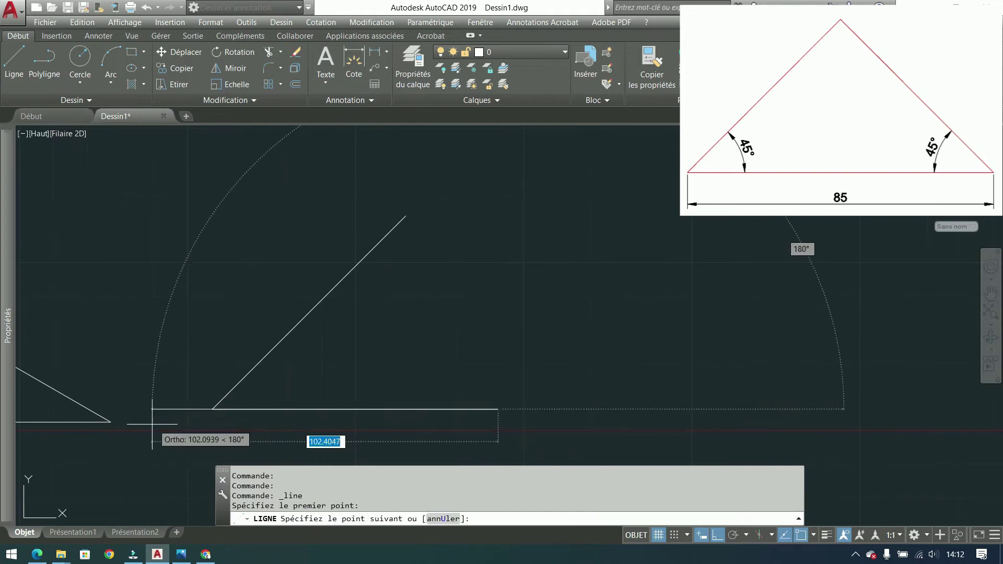
left_click(134, 410)
key("Return")
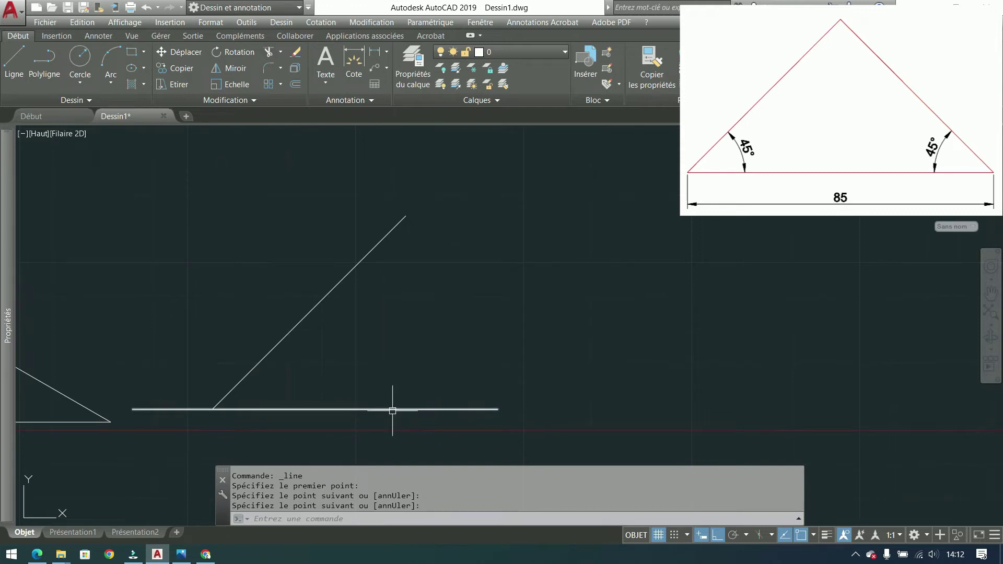
Step: Make the selection cycling toggle (Cycle de sélection) available and turn selection cycling on
left_click(409, 410)
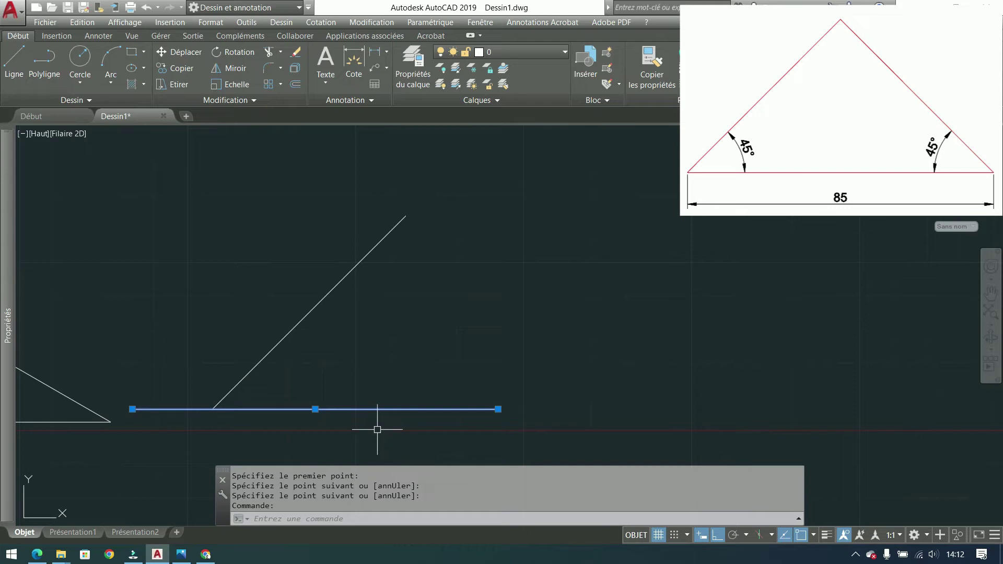
left_click(994, 538)
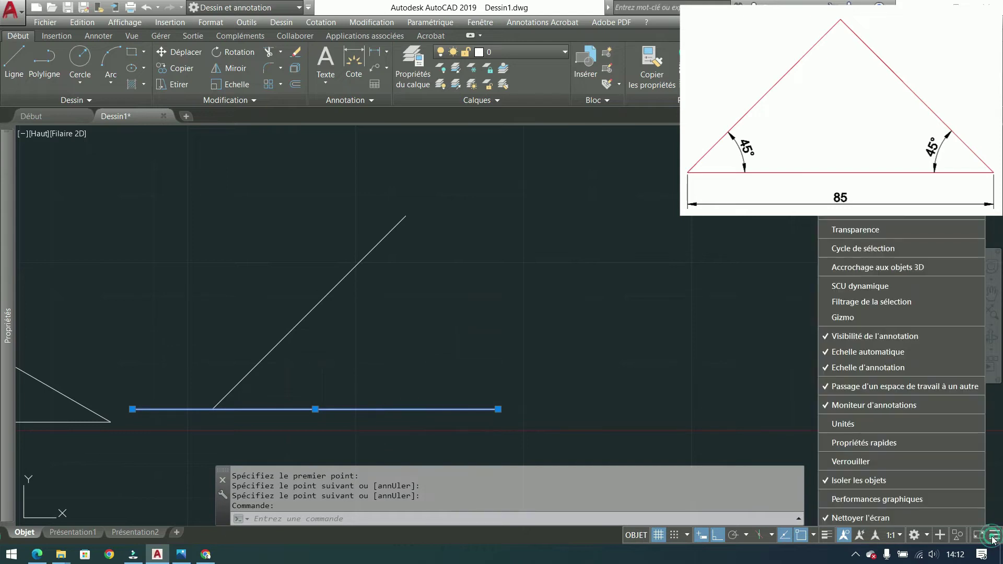
left_click(848, 250)
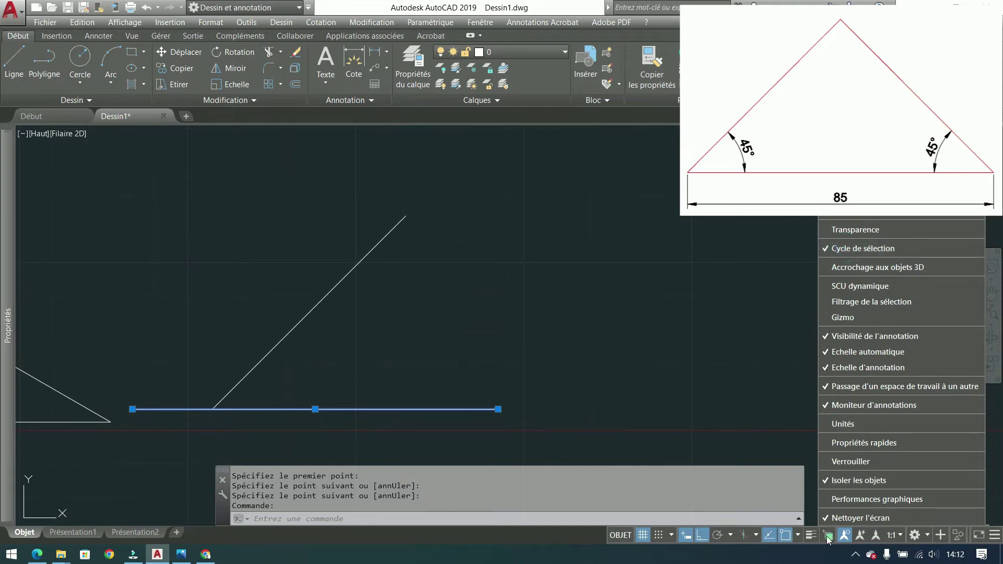
left_click(510, 550)
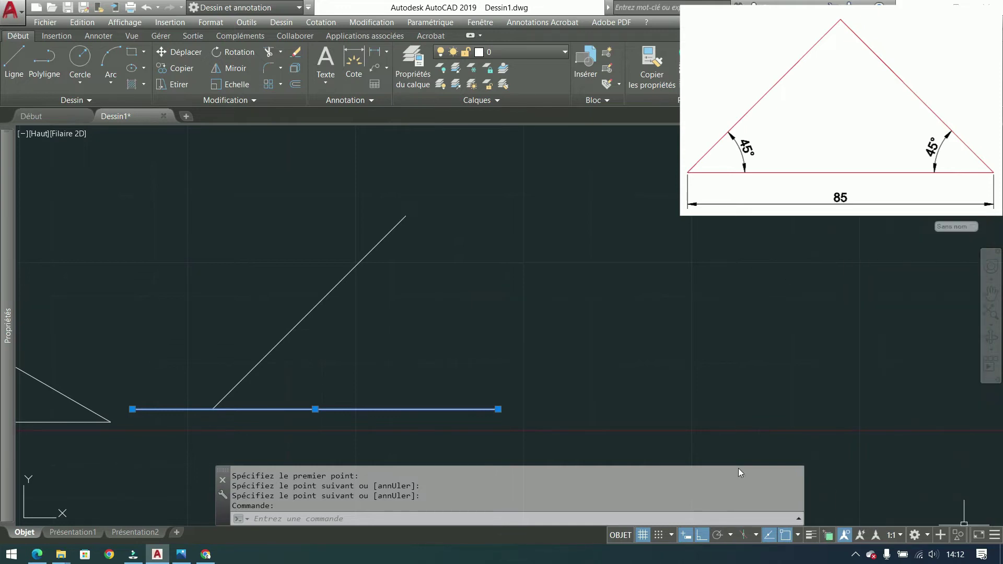
key("Escape")
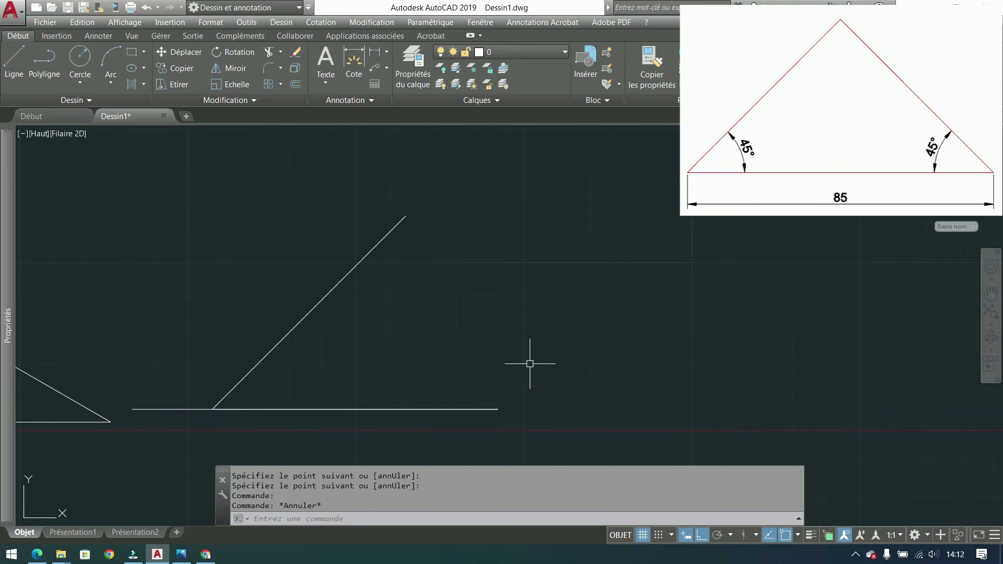
left_click(467, 408)
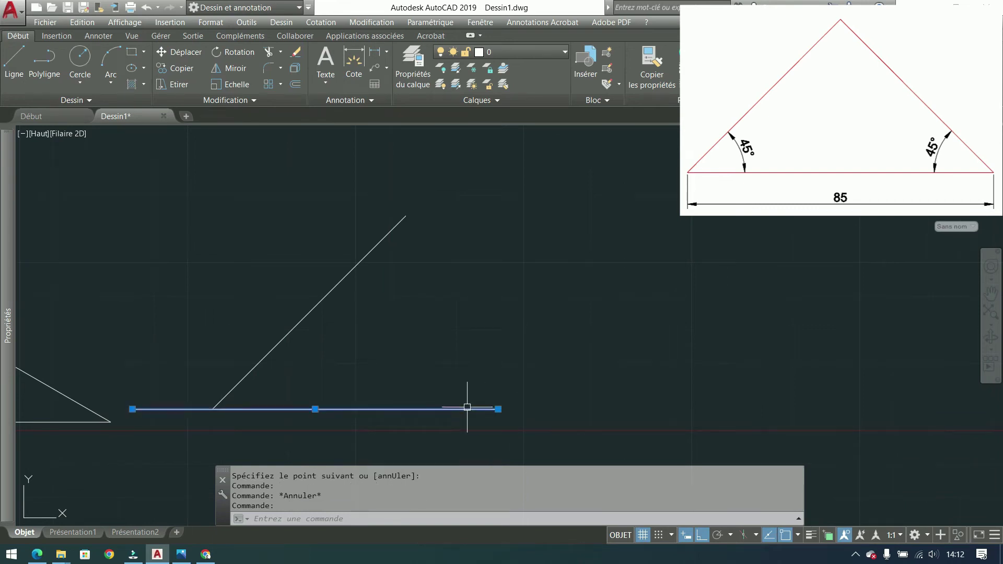
key("Escape")
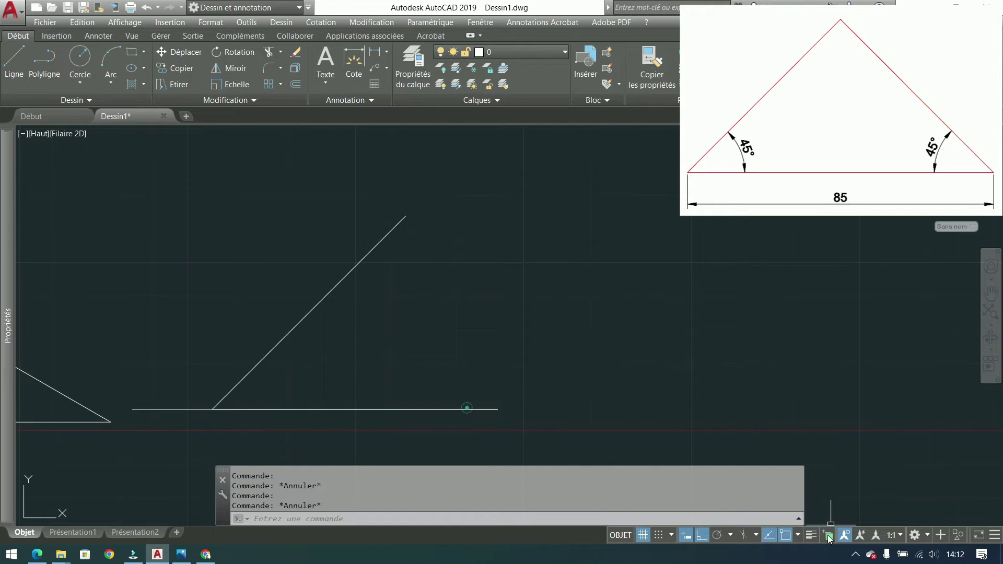
left_click(828, 535)
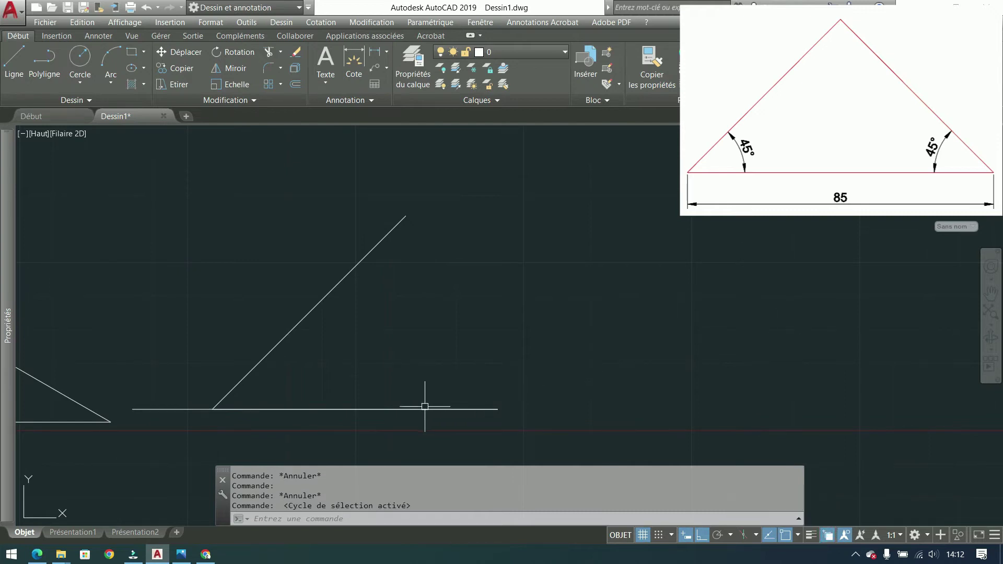
Step: Select the longer of the overlapping horizontal lines and rotate it by 45° about the base's right endpoint
left_click(423, 408)
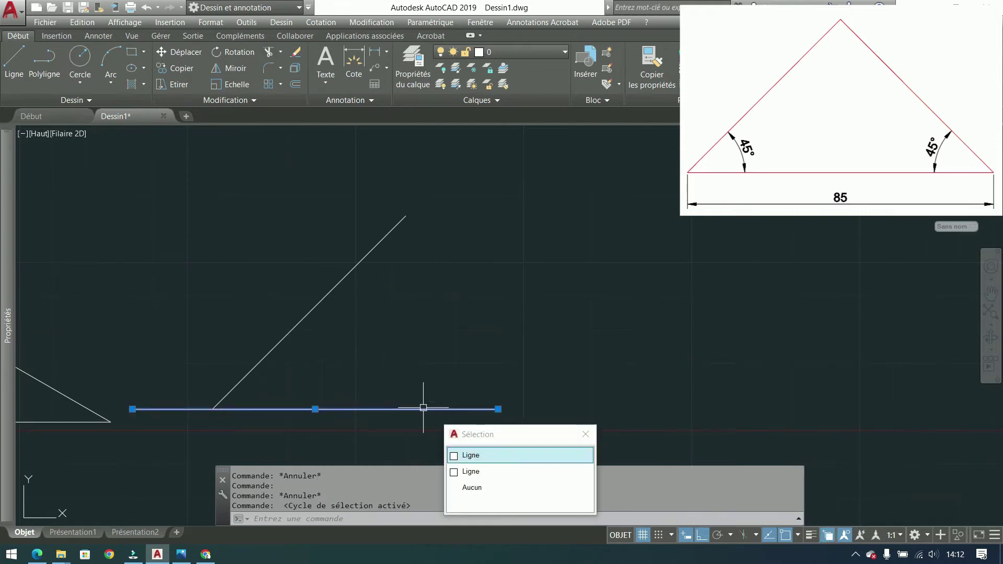
left_click(472, 457)
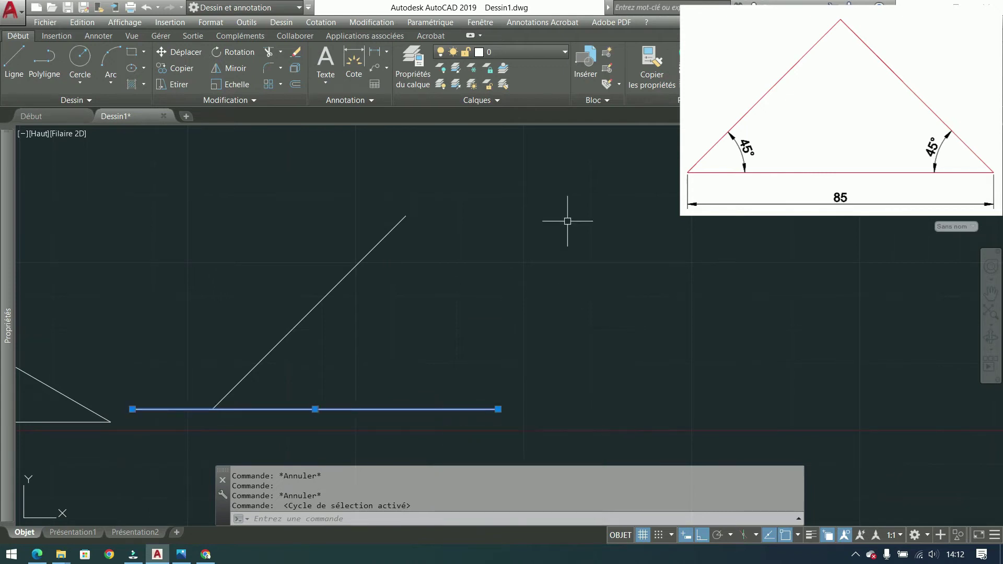
left_click(226, 54)
left_click(497, 409)
type("45")
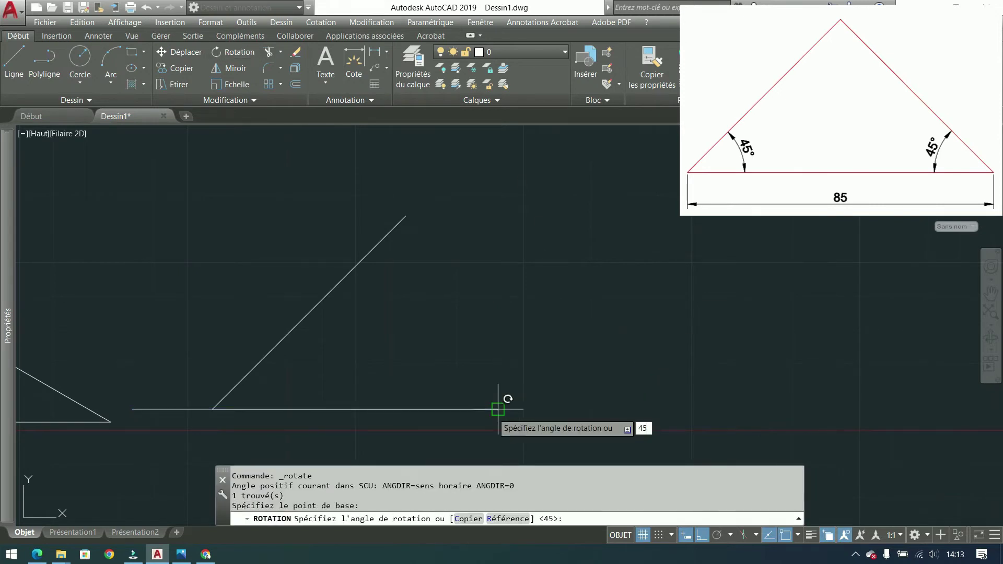
key("Return")
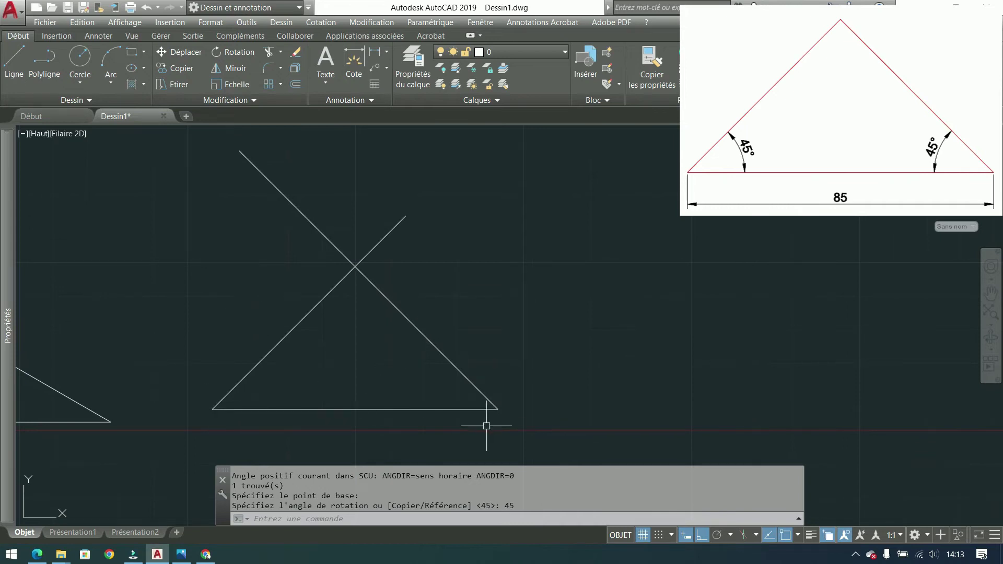
Step: Delete the two crossing inclined lines, keeping only the horizontal base line
left_click(437, 265)
left_click(276, 304)
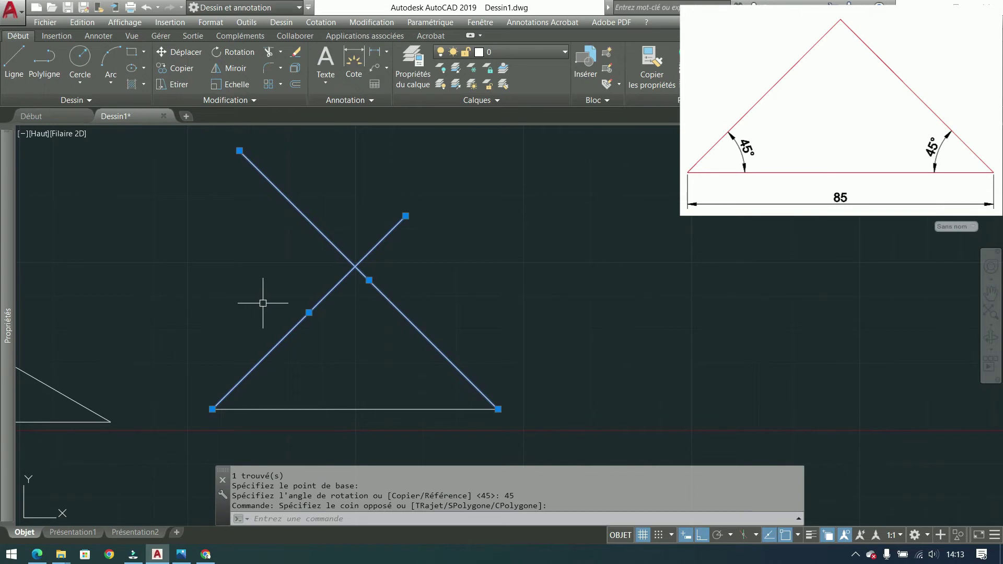
key("Delete")
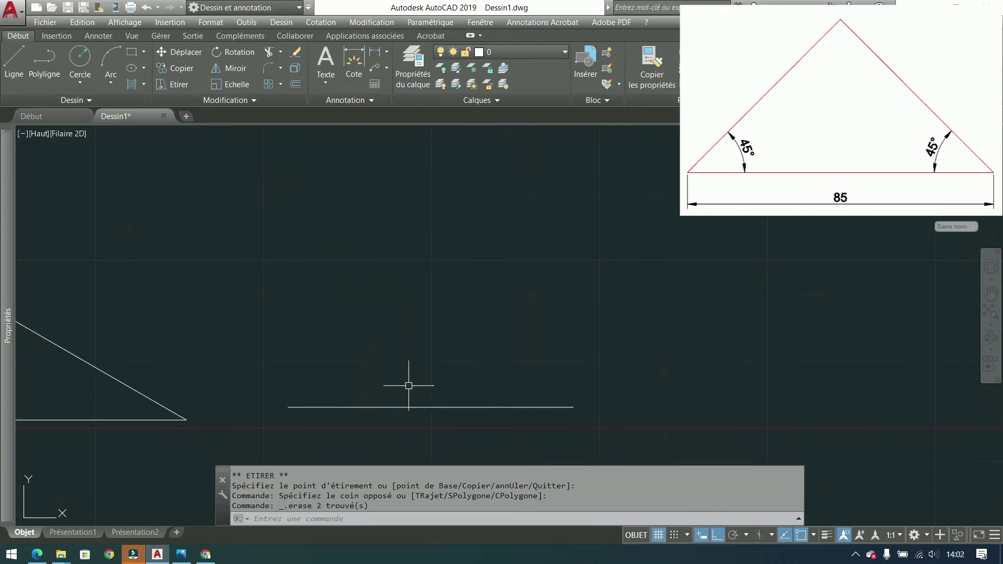
Step: Rotate a copy of the horizontal base line by 45° about its right endpoint, with Ortho mode off
left_click(466, 407)
left_click(228, 52)
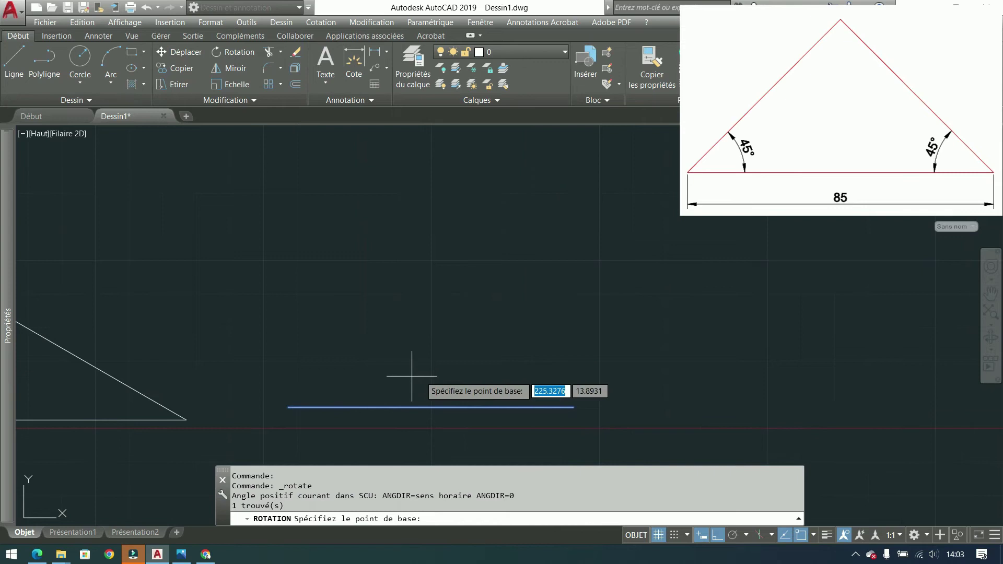
left_click(574, 407)
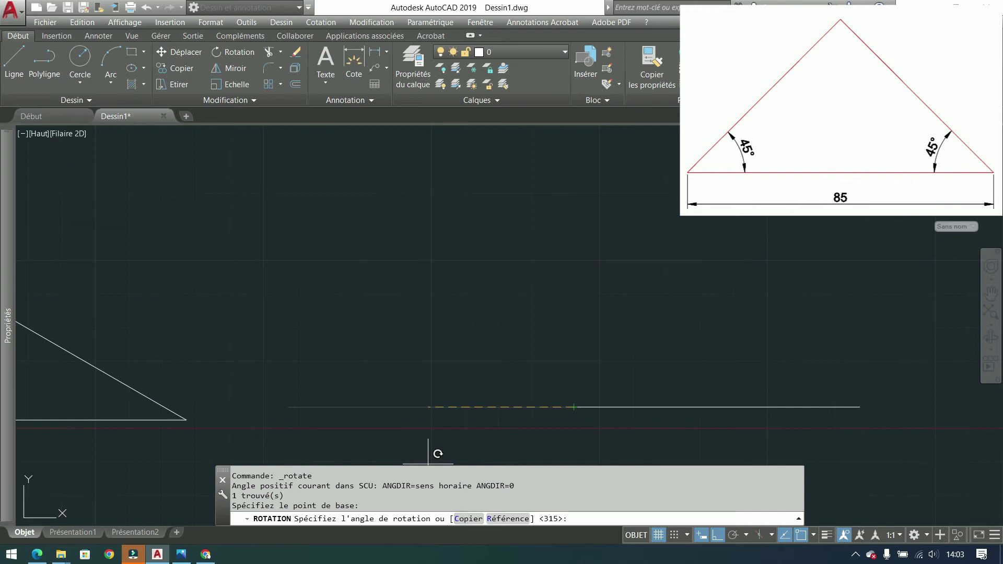
left_click(466, 523)
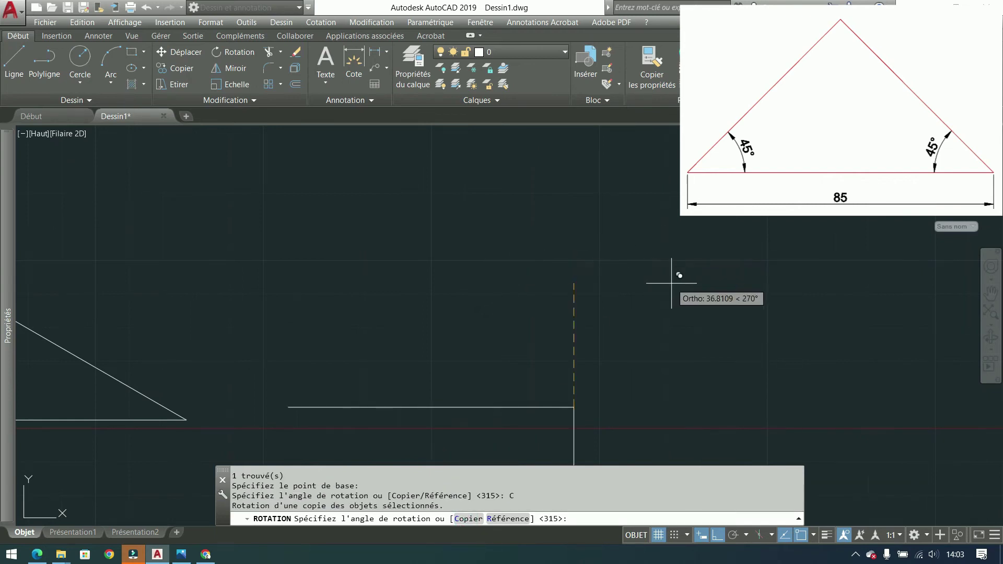
key("F8")
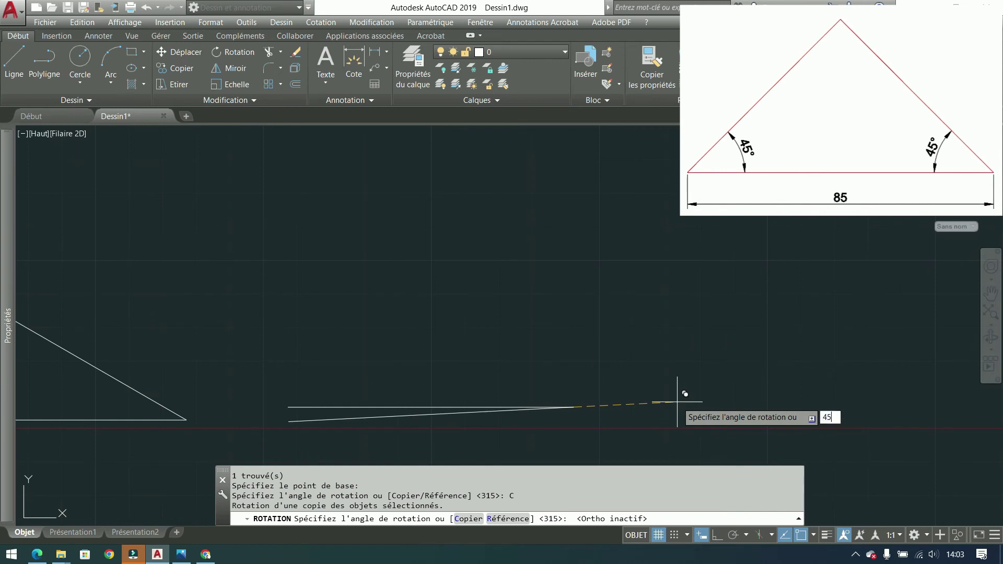
key("Return")
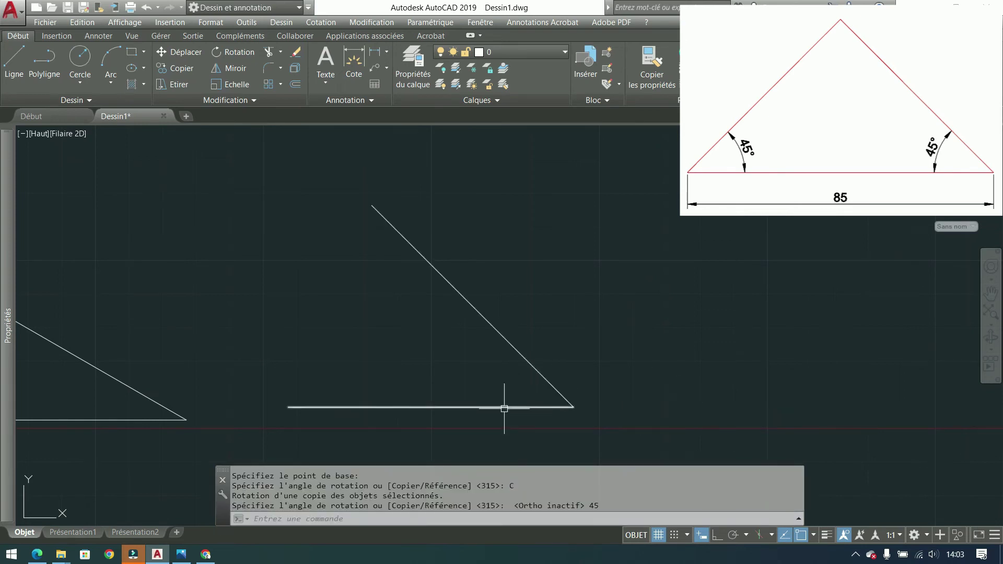
Step: Rotate a copy of the horizontal base line by -45° about its left endpoint
left_click(488, 407)
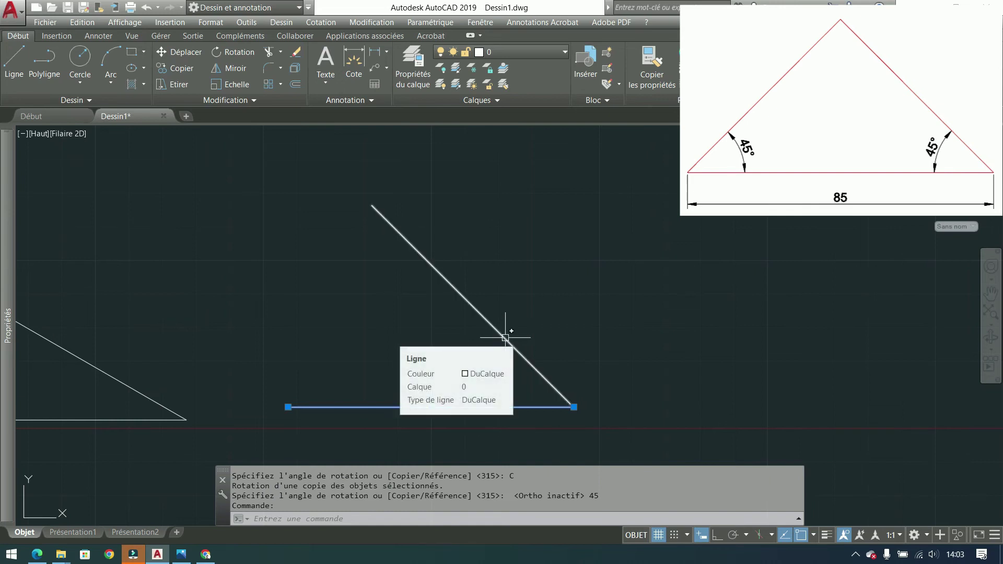
key("Escape")
left_click(387, 407)
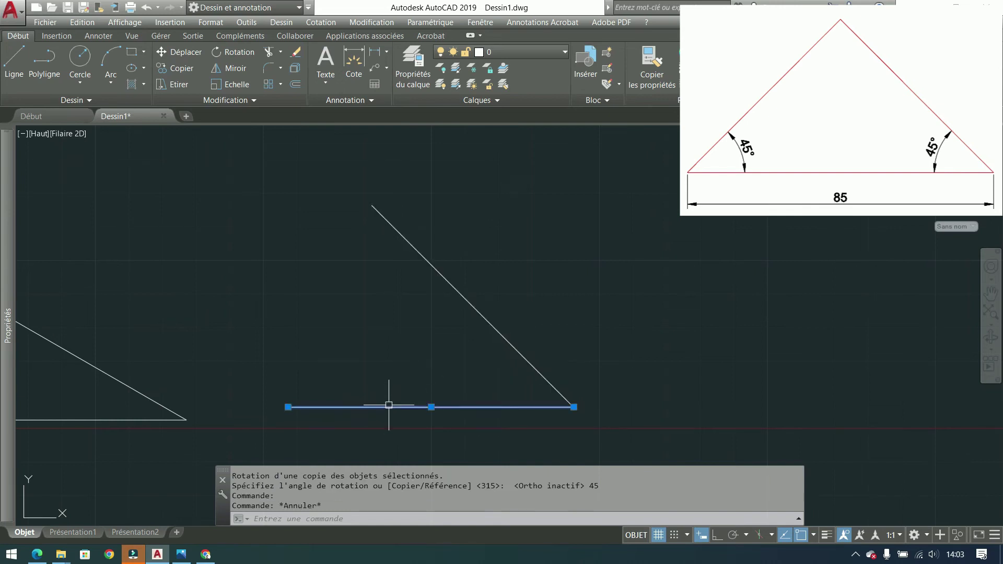
left_click(232, 52)
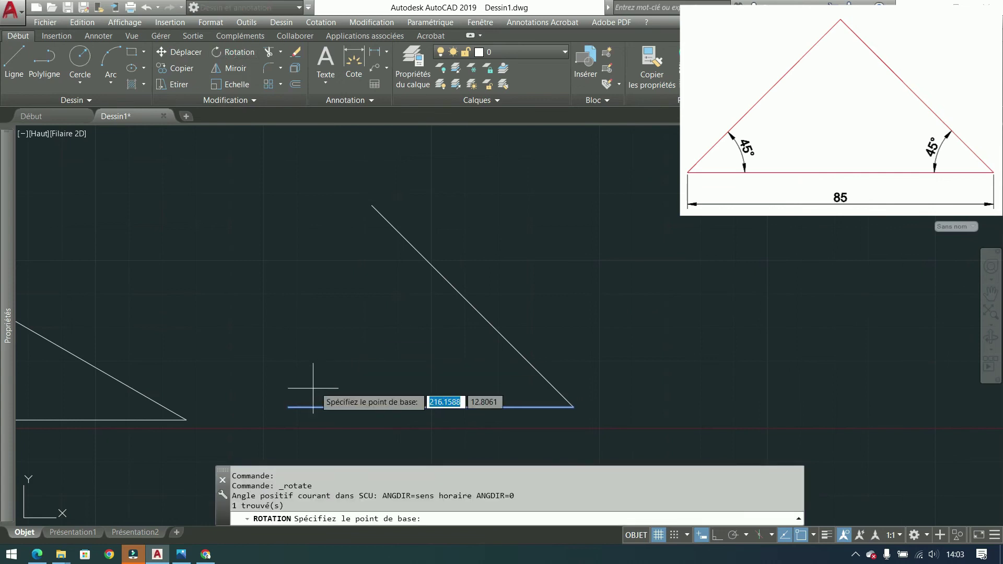
left_click(288, 407)
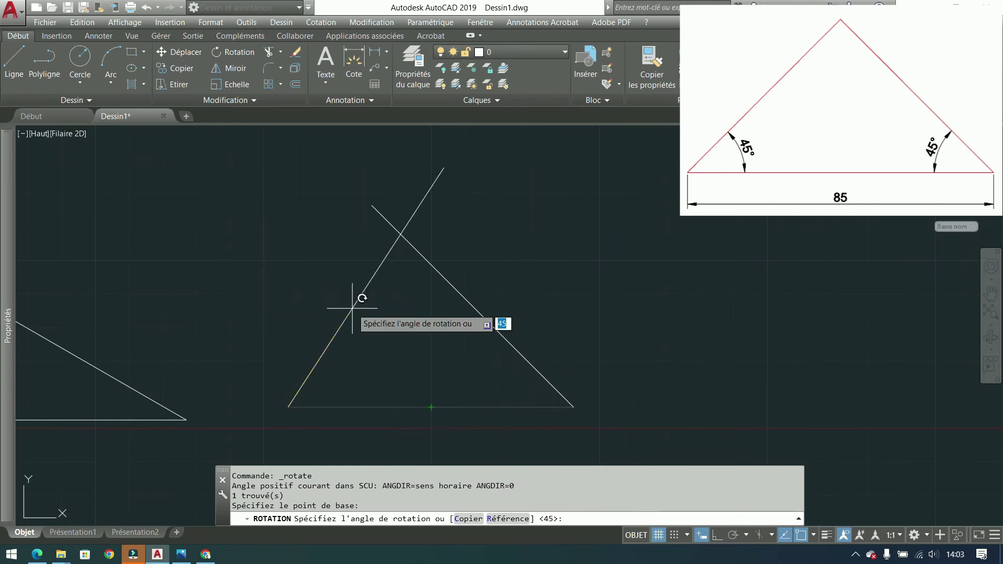
type("c")
key("Return")
type("-45")
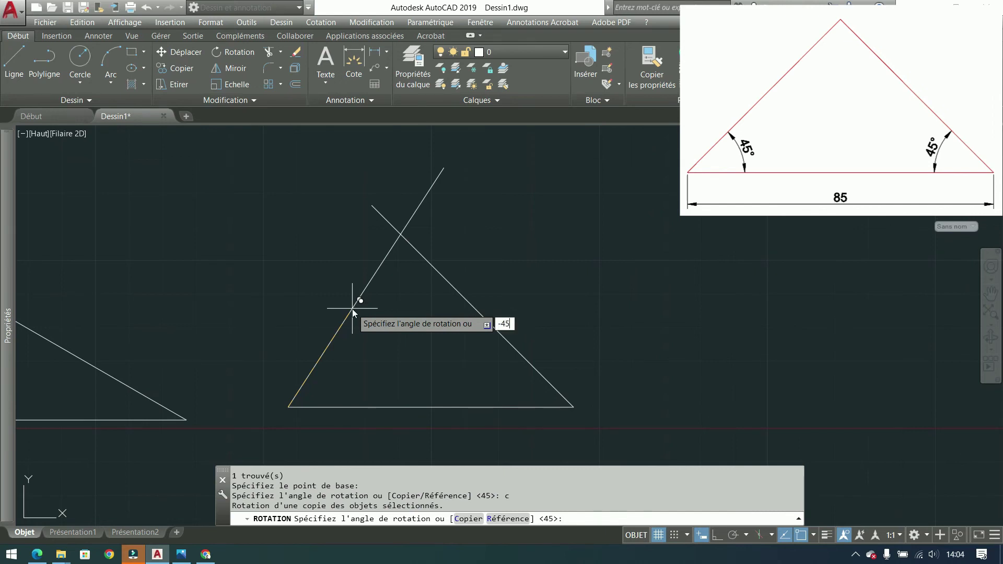
key("Return")
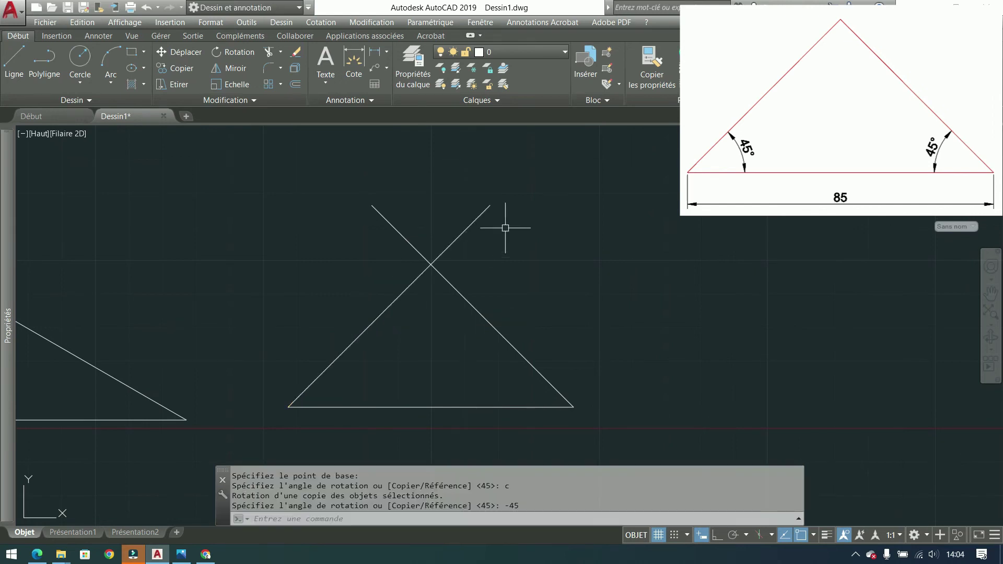
Step: Stretch the upper ends of both inclined lines back to their crossing point to close the triangle's apex
left_click(525, 212)
left_click(368, 216)
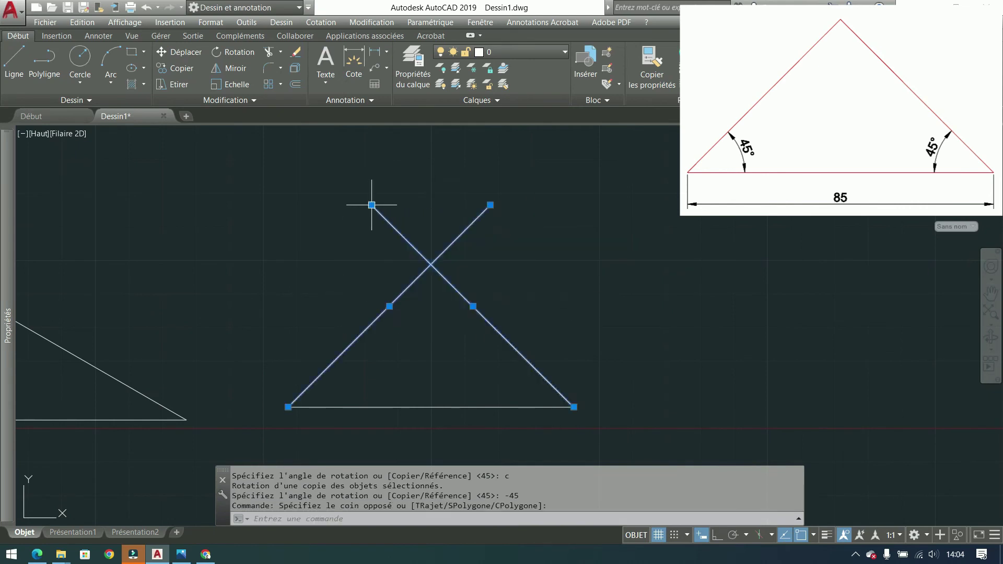
left_click(371, 205)
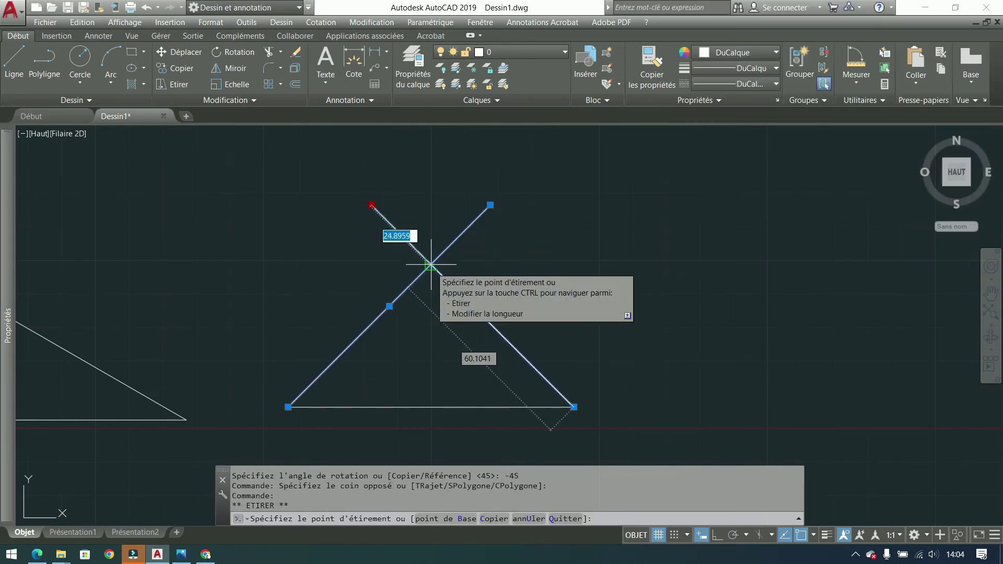
left_click(430, 265)
left_click(490, 205)
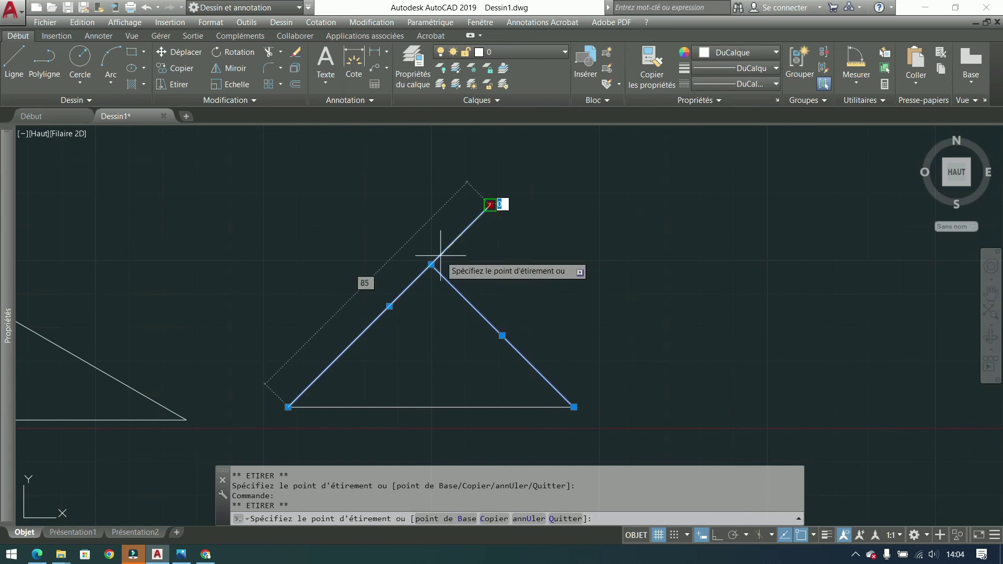
left_click(431, 265)
left_click(431, 265)
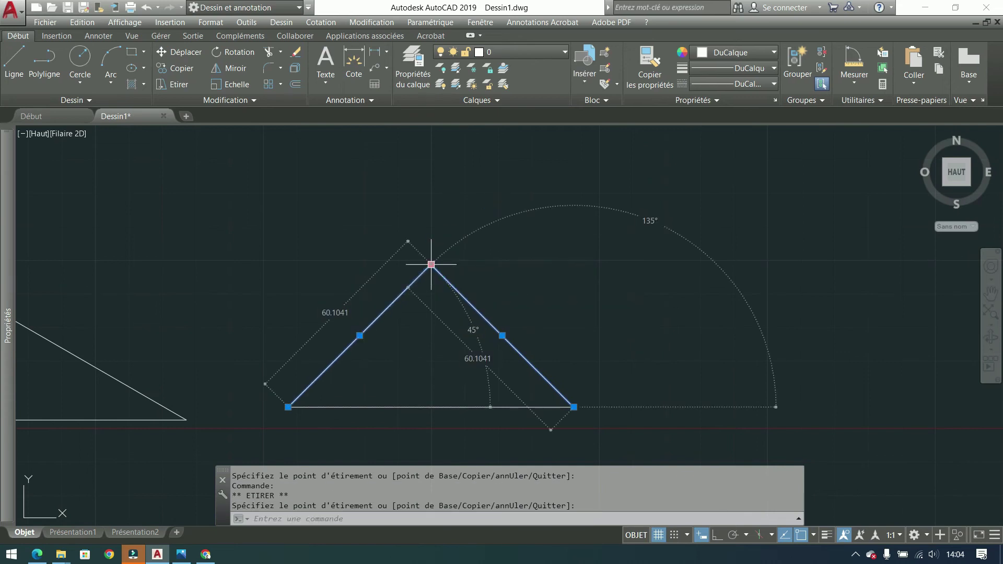
key("Escape")
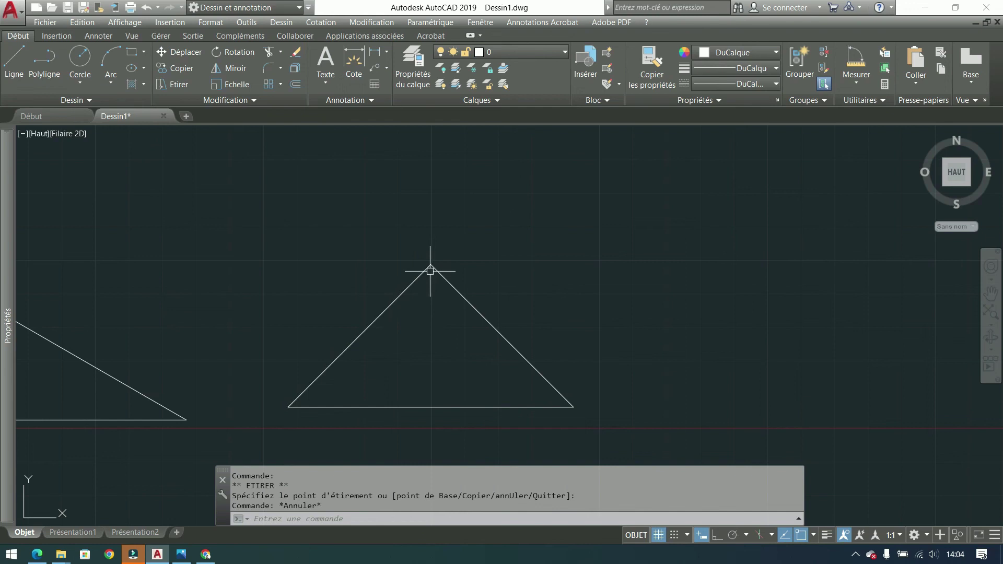
Step: Check the lengths and angles of the triangle's two inclined sides at their shared apex
left_click(331, 363)
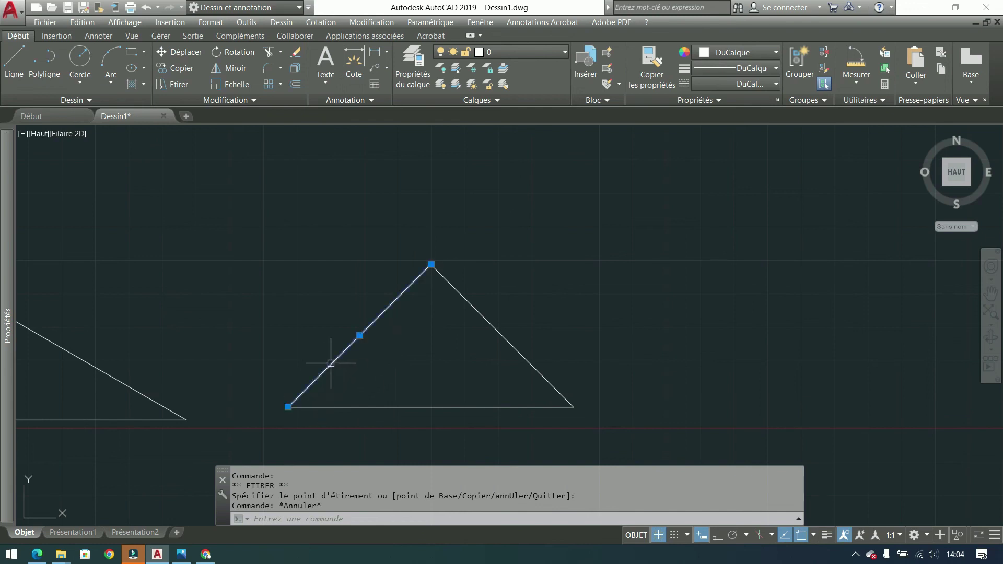
left_click(486, 321)
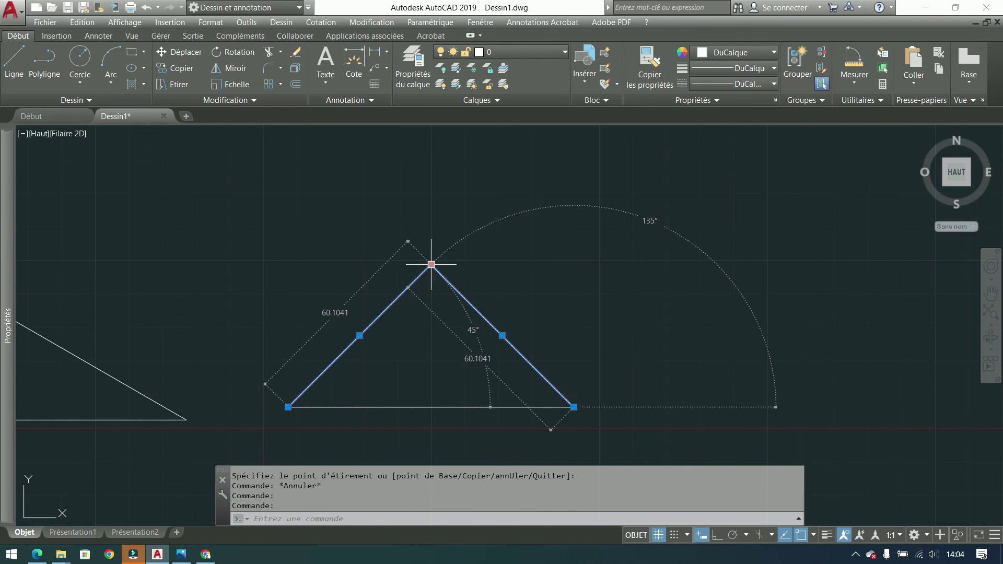
key("Escape")
middle_click_drag(505, 269, 429, 270)
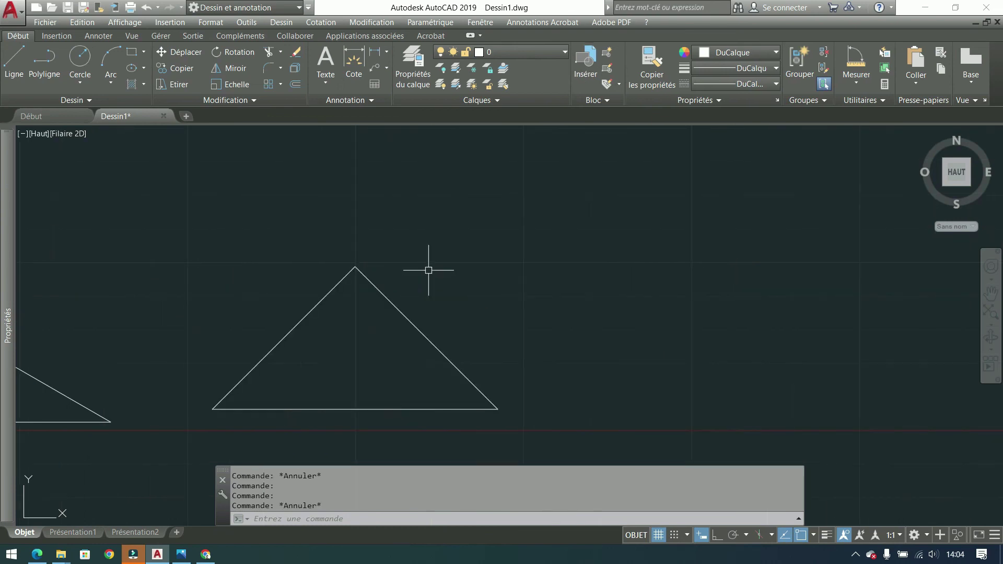